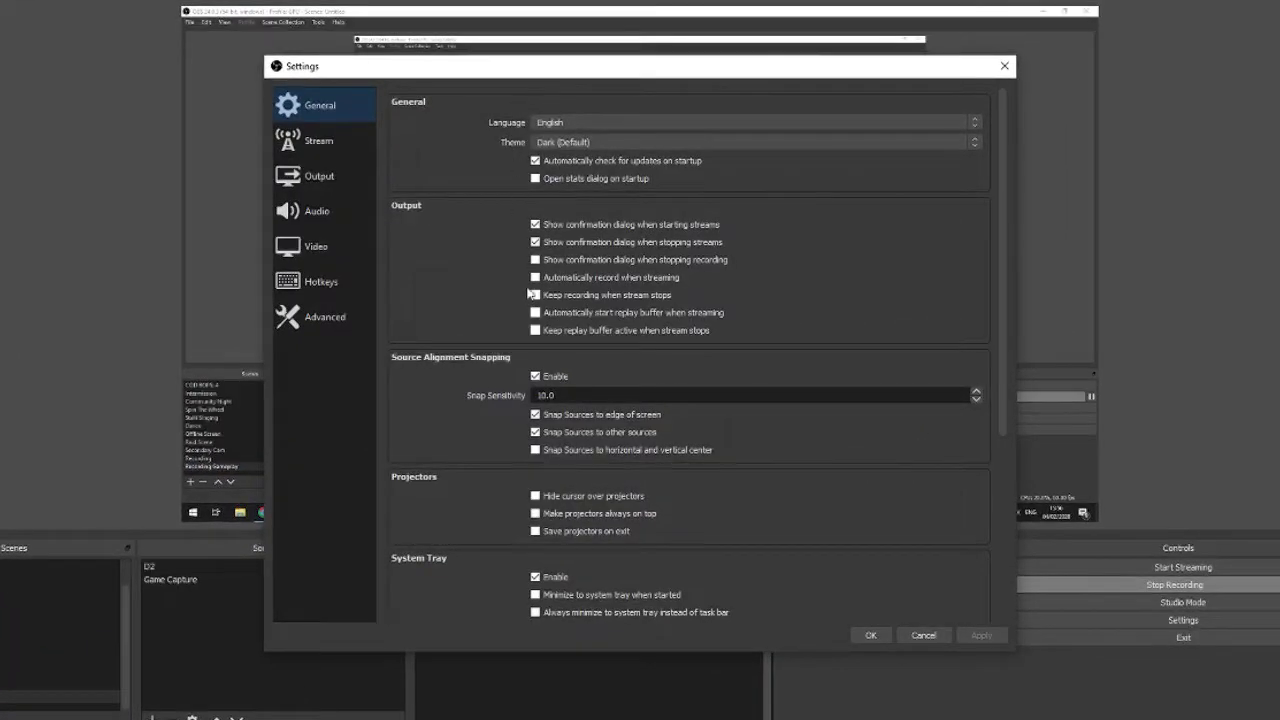
# Step: Open the Output settings to show the x264 streaming encoder at CBR 6000 Kbps
pyautogui.click(331, 183)
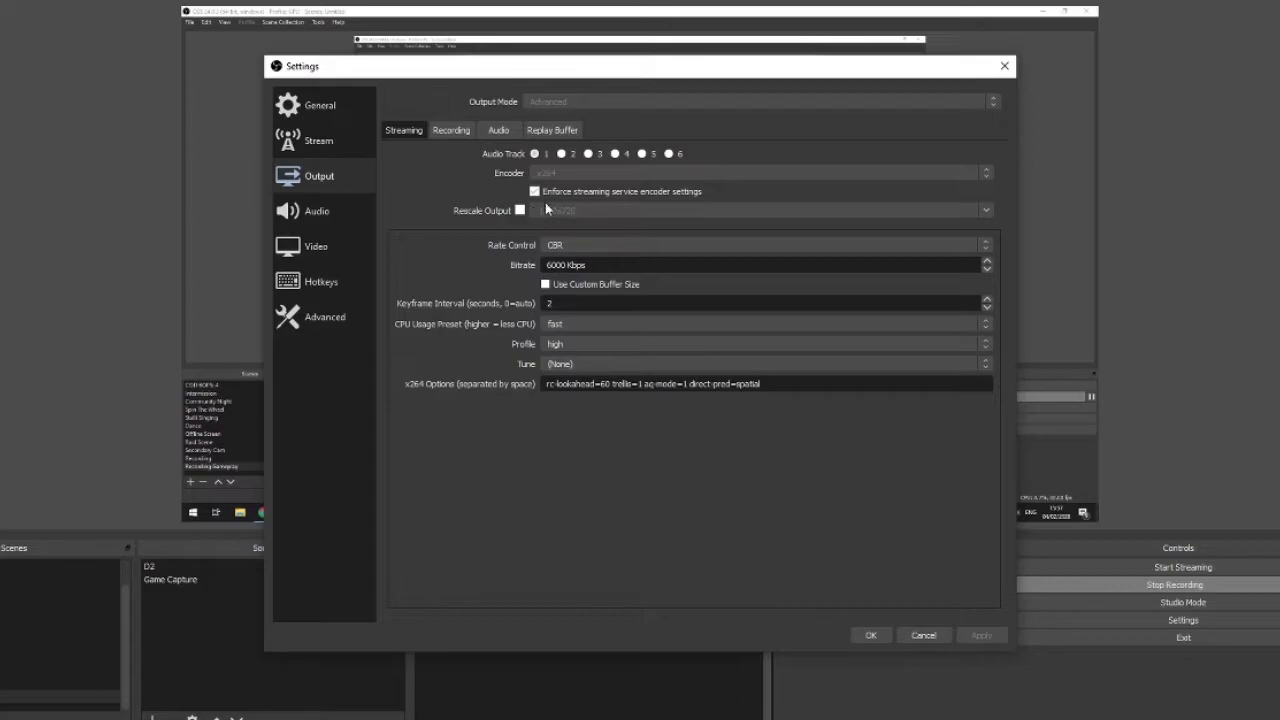
# Step: Set rate control to CBR, confirm the 6000 Kbps bitrate, and move the Settings window up
pyautogui.click(583, 242)
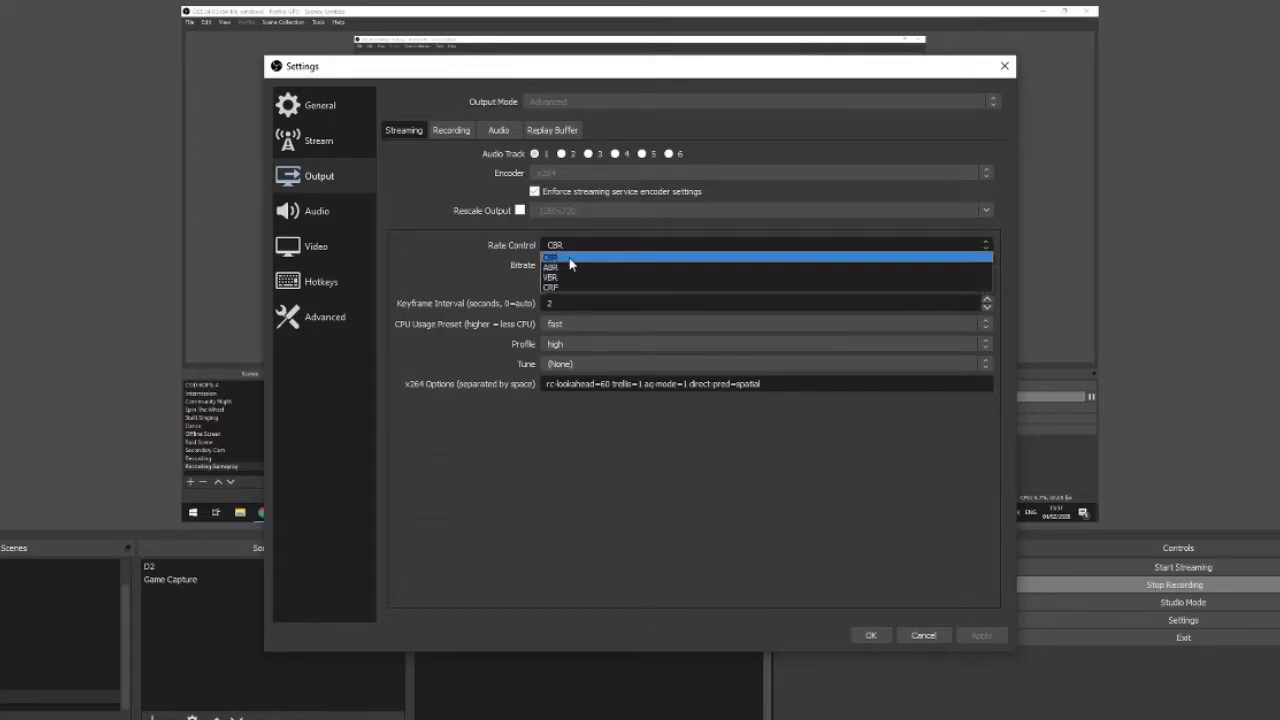
pyautogui.click(557, 256)
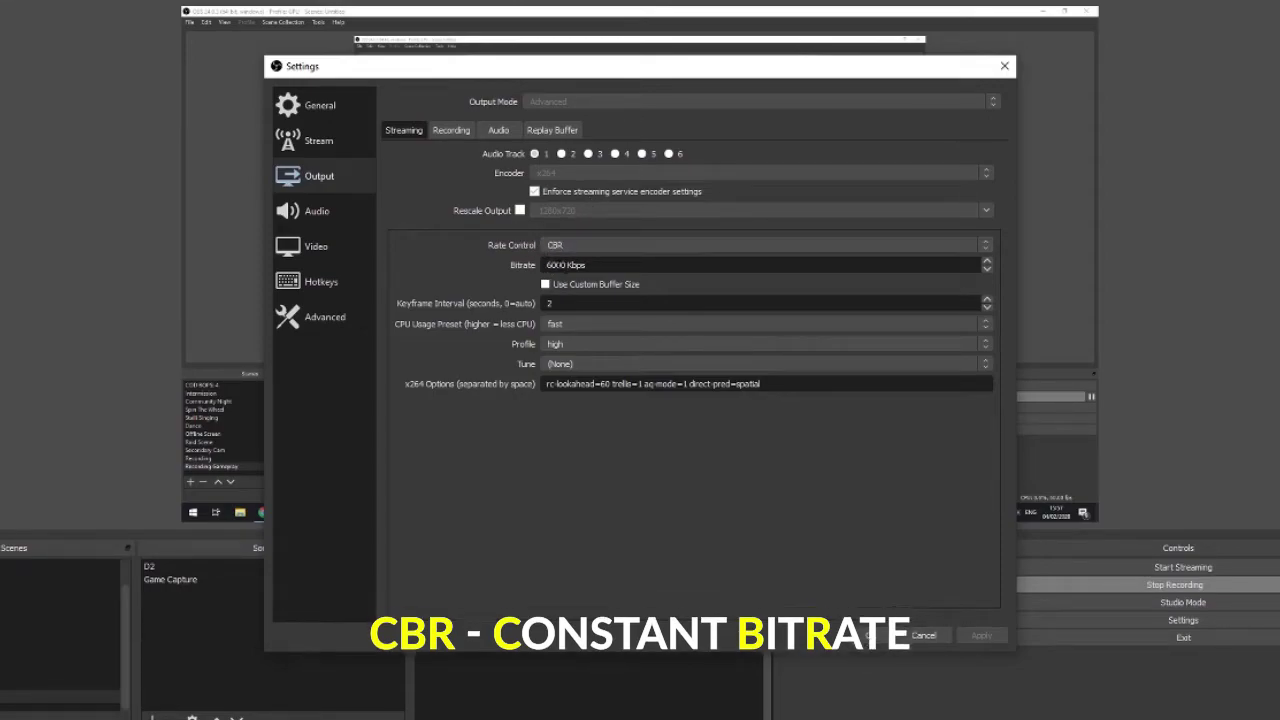
pyautogui.doubleClick(556, 265)
pyautogui.click(613, 265)
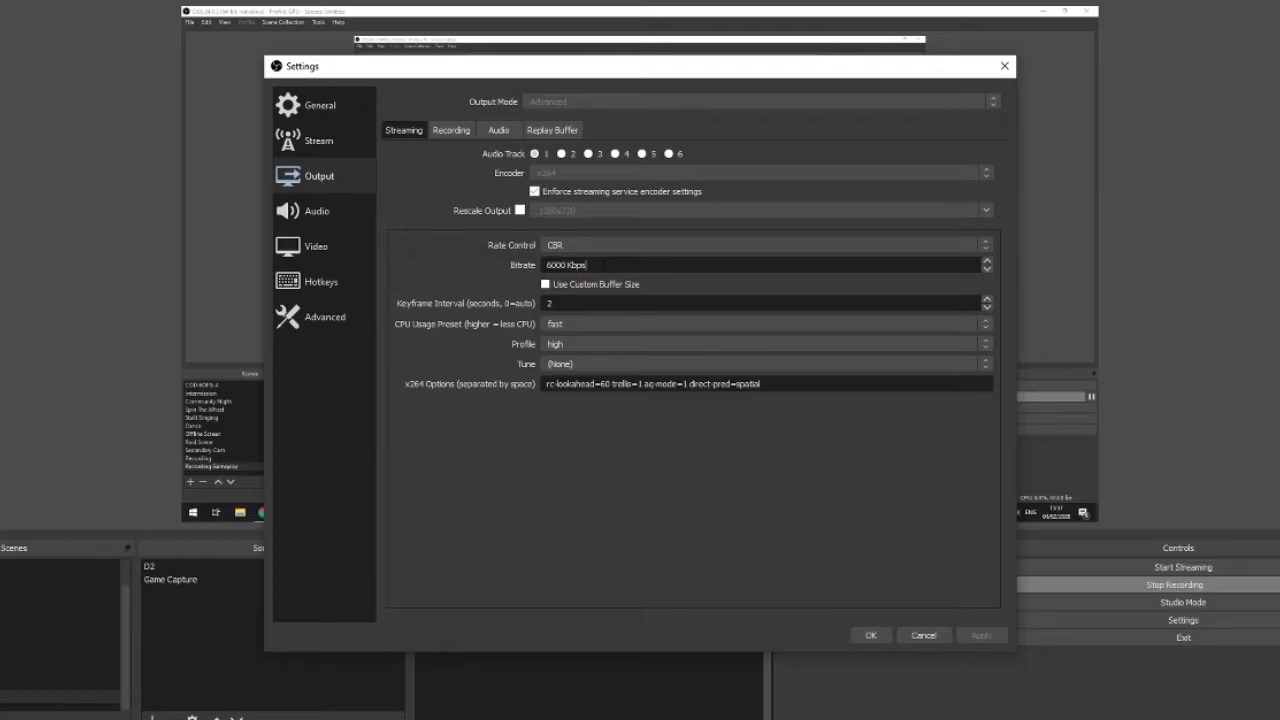
pyautogui.tripleClick(556, 265)
pyautogui.click(556, 265)
pyautogui.doubleClick(556, 265)
pyautogui.click(556, 265)
pyautogui.moveTo(612, 70); pyautogui.dragTo(612, 45)
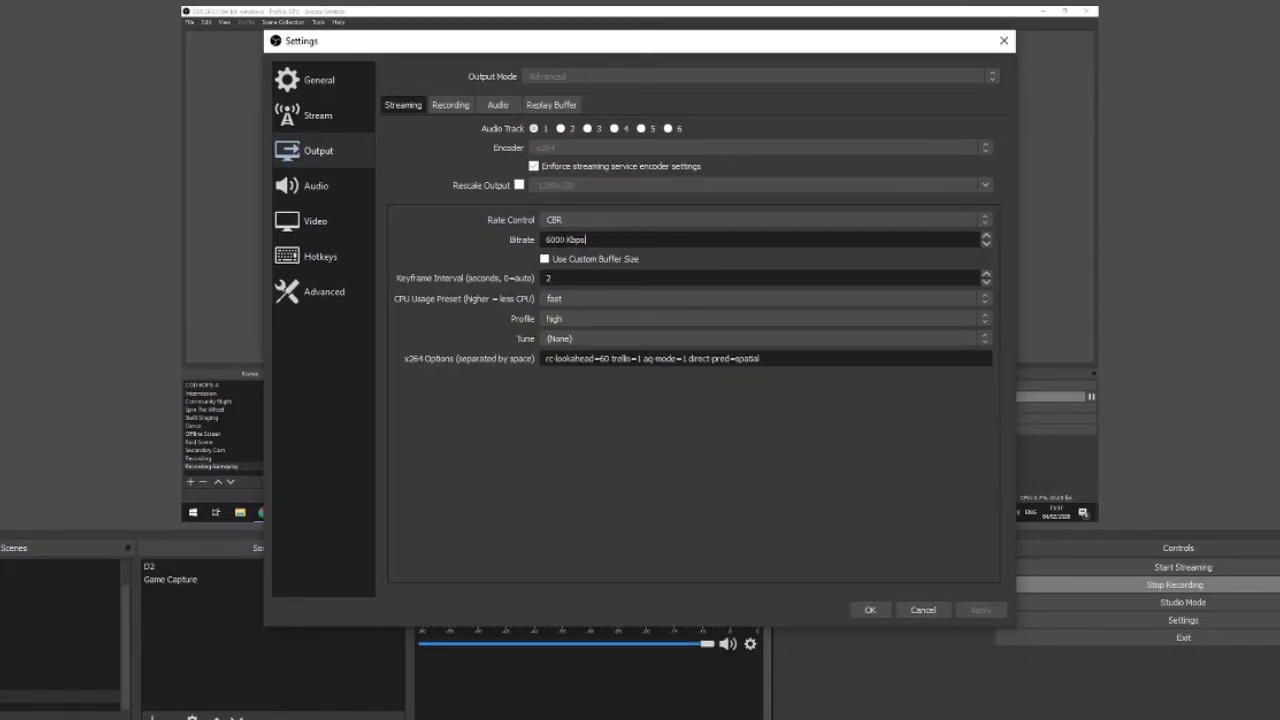
# Step: Keep the CPU usage preset at fast and the profile at high
pyautogui.click(595, 297)
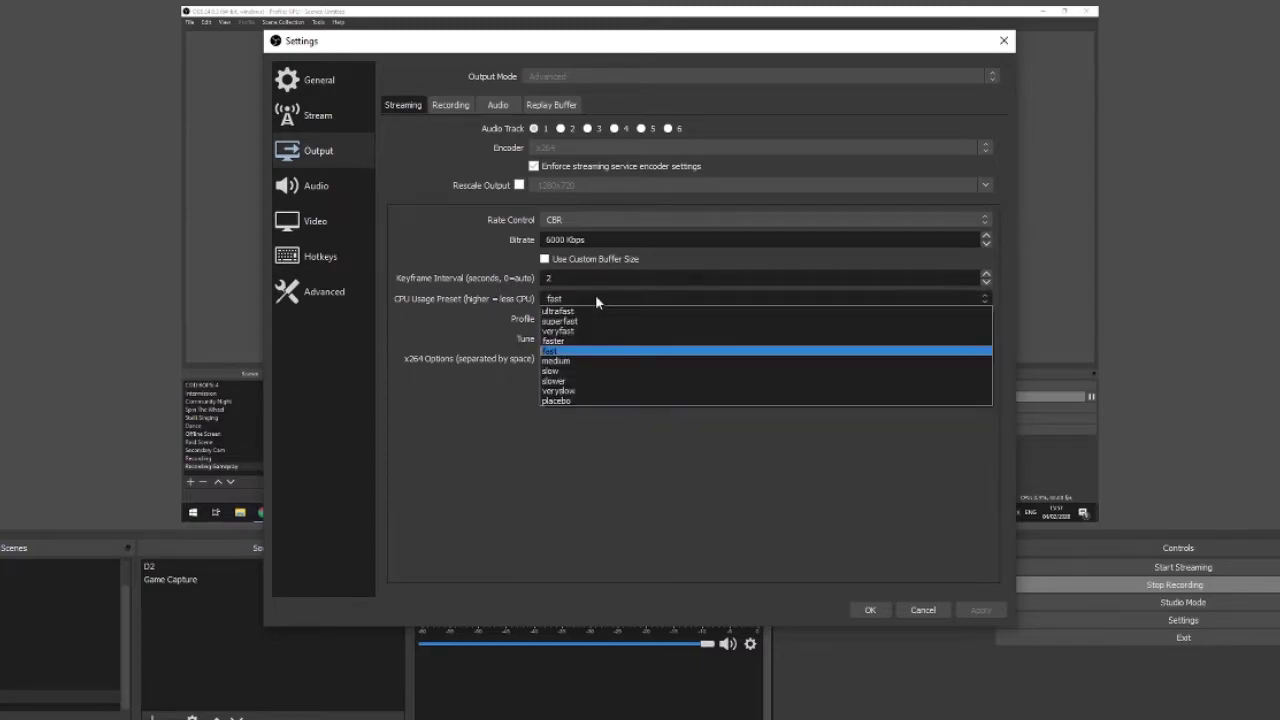
pyautogui.click(568, 352)
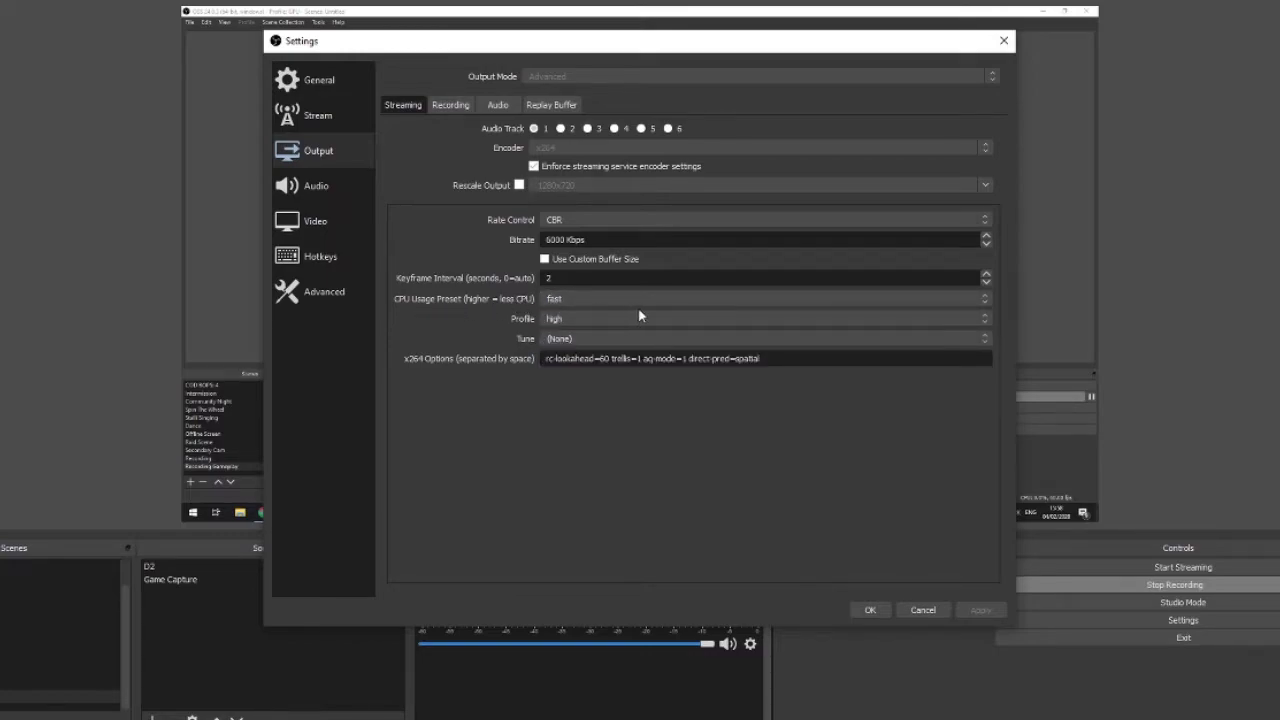
pyautogui.click(581, 318)
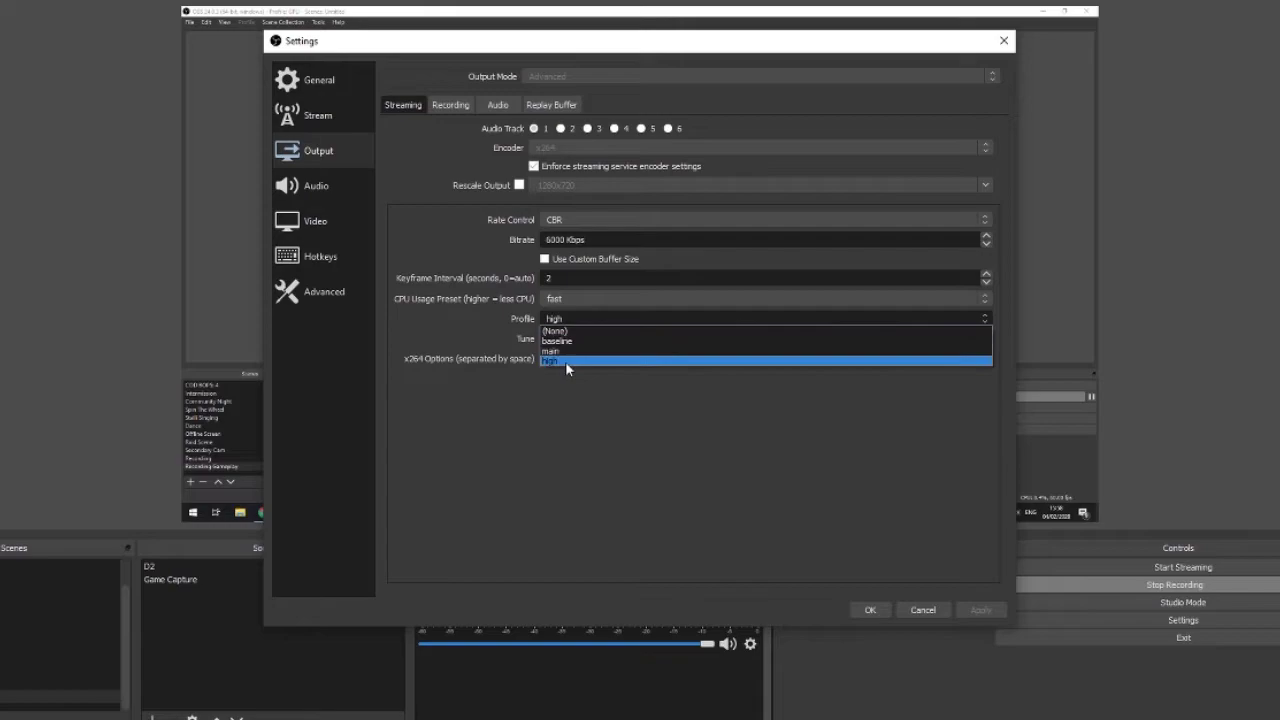
pyautogui.click(565, 361)
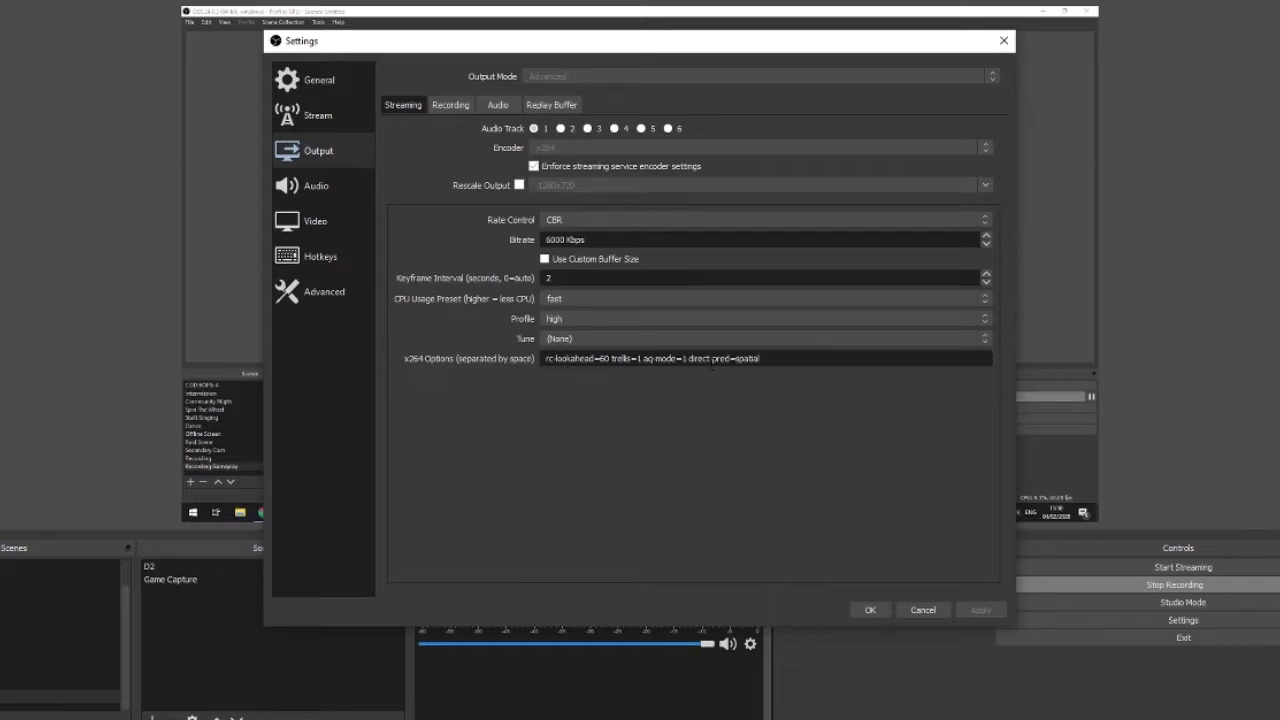
# Step: Leave the x264 options string 'rc-lookahead=60 trellis=1 aq-mode=1 direct-pred=spatial' unchanged
pyautogui.tripleClick(545, 358)
pyautogui.press('End')
pyautogui.moveTo(760, 358); pyautogui.dragTo(517, 360)
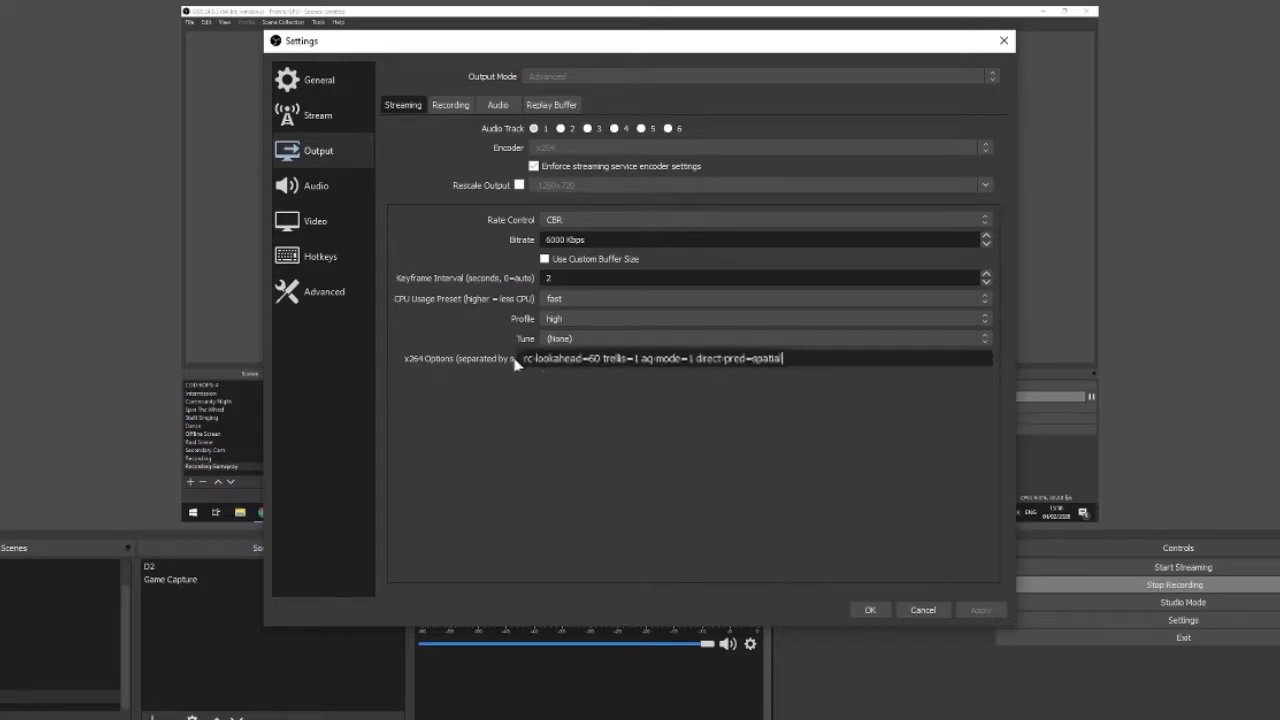
pyautogui.press('End')
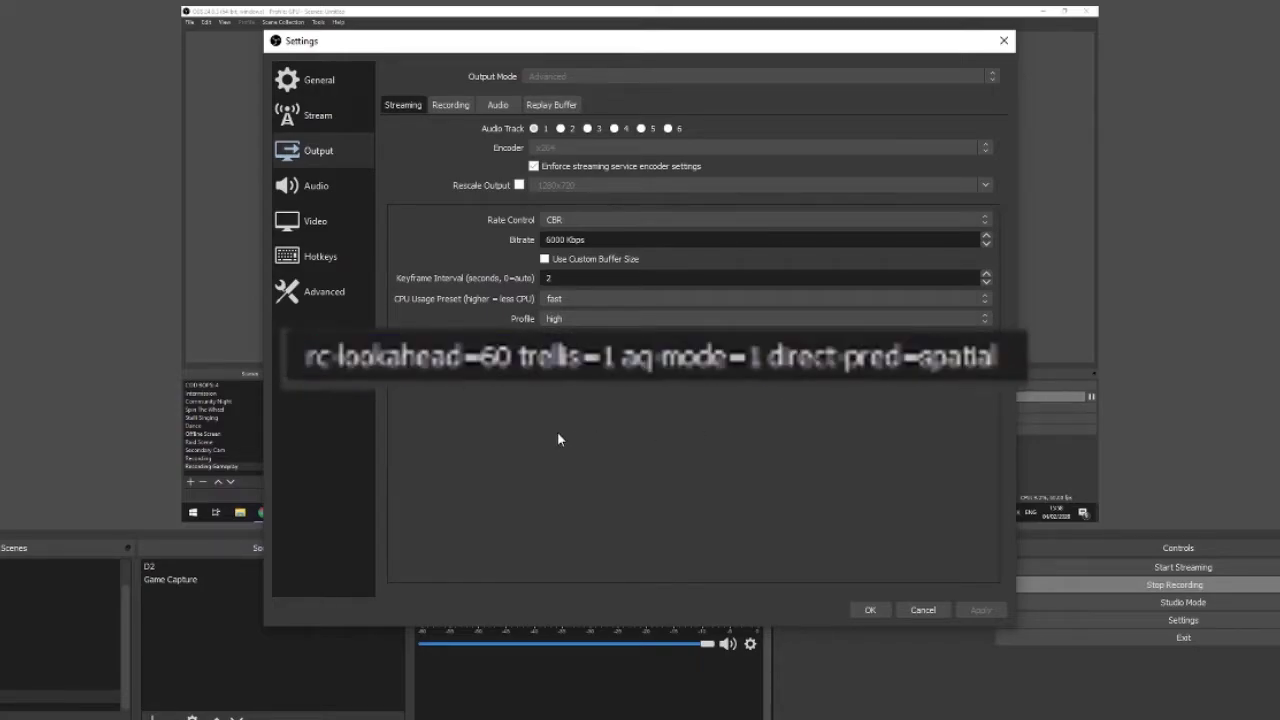
# Step: Review the audio devices, then show Video settings: 1920x1080 base, 1280x720 output, 60 FPS
pyautogui.click(311, 191)
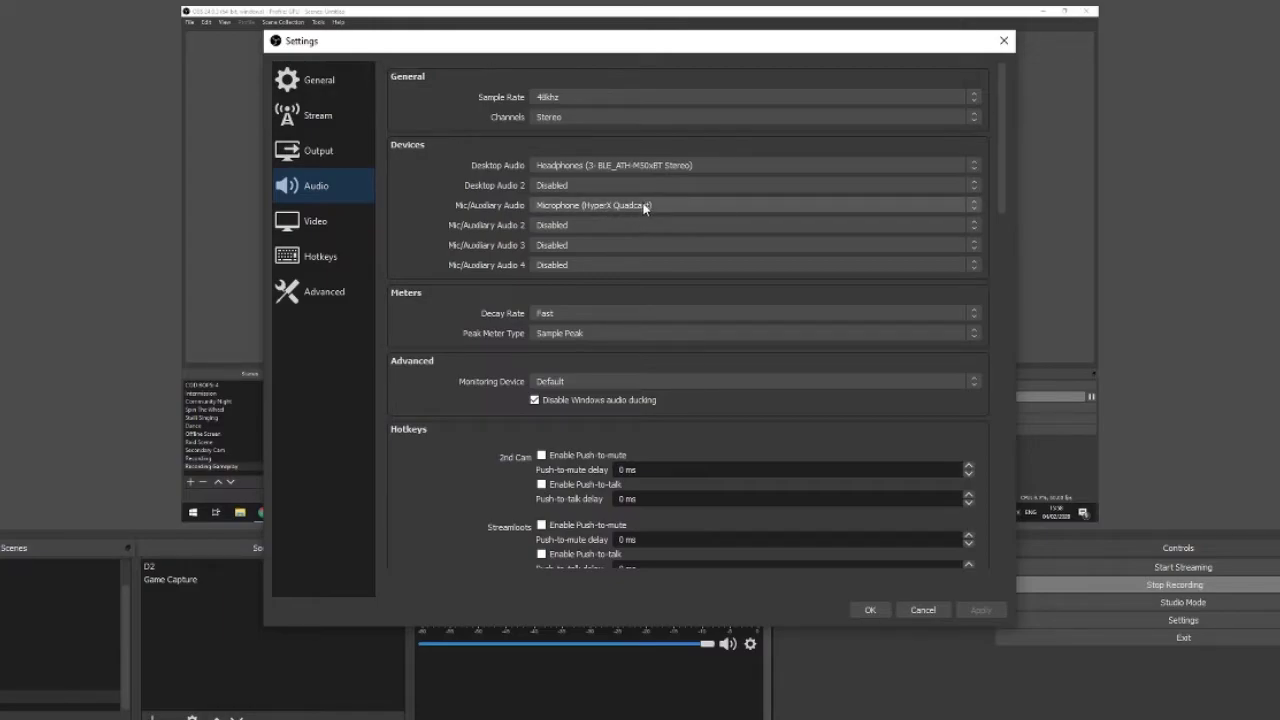
pyautogui.scroll(-8, 443, 392)
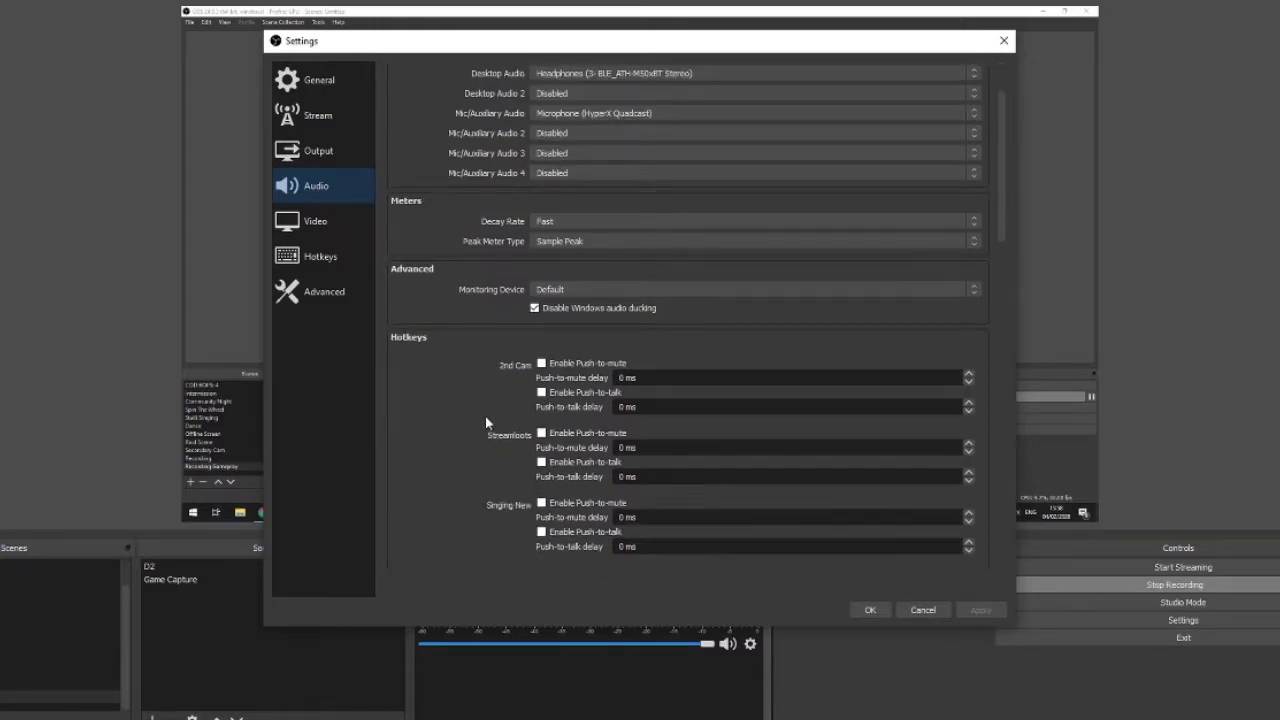
pyautogui.scroll(8, 472, 418)
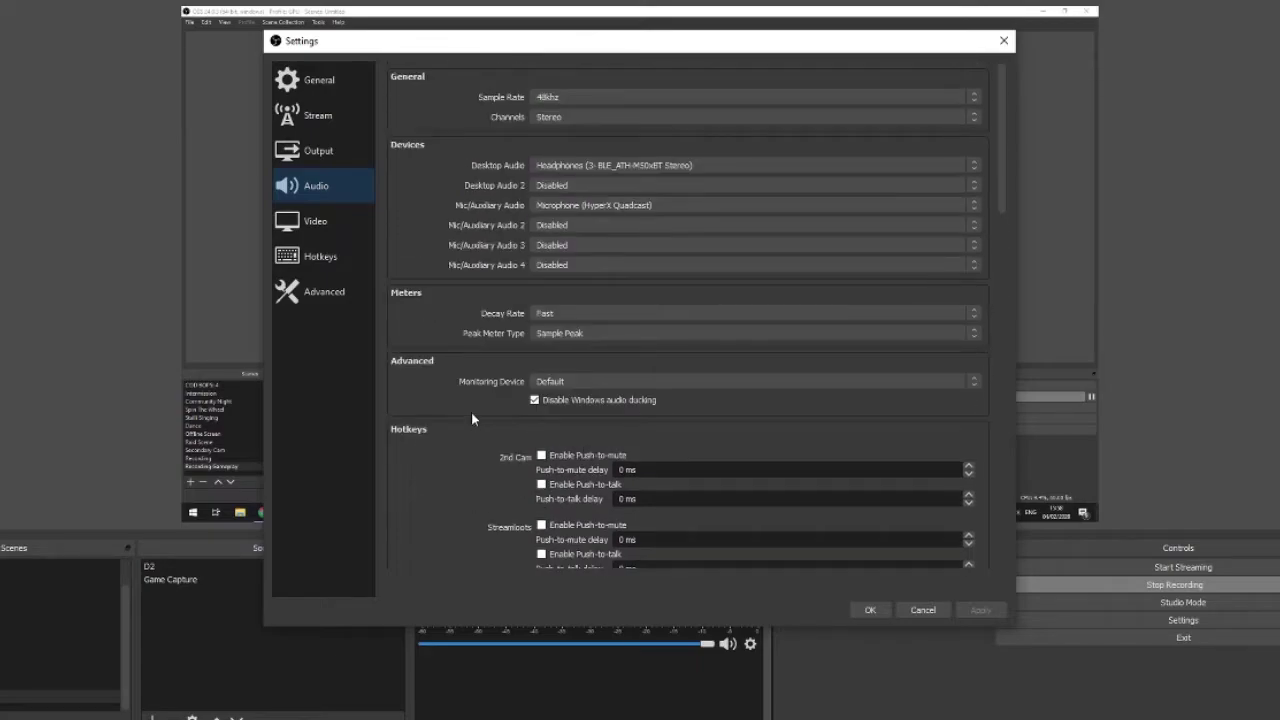
pyautogui.click(351, 219)
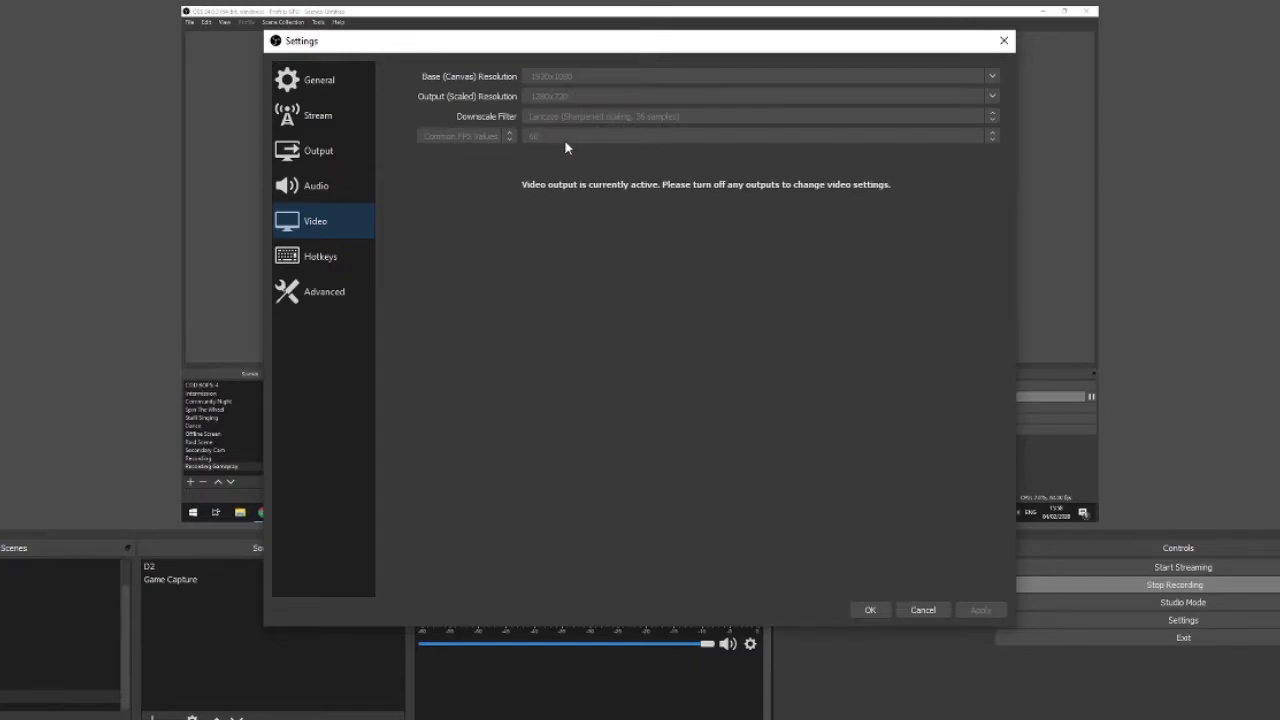
# Step: Review the Advanced settings down to the Network section, with stream delay off
pyautogui.click(310, 293)
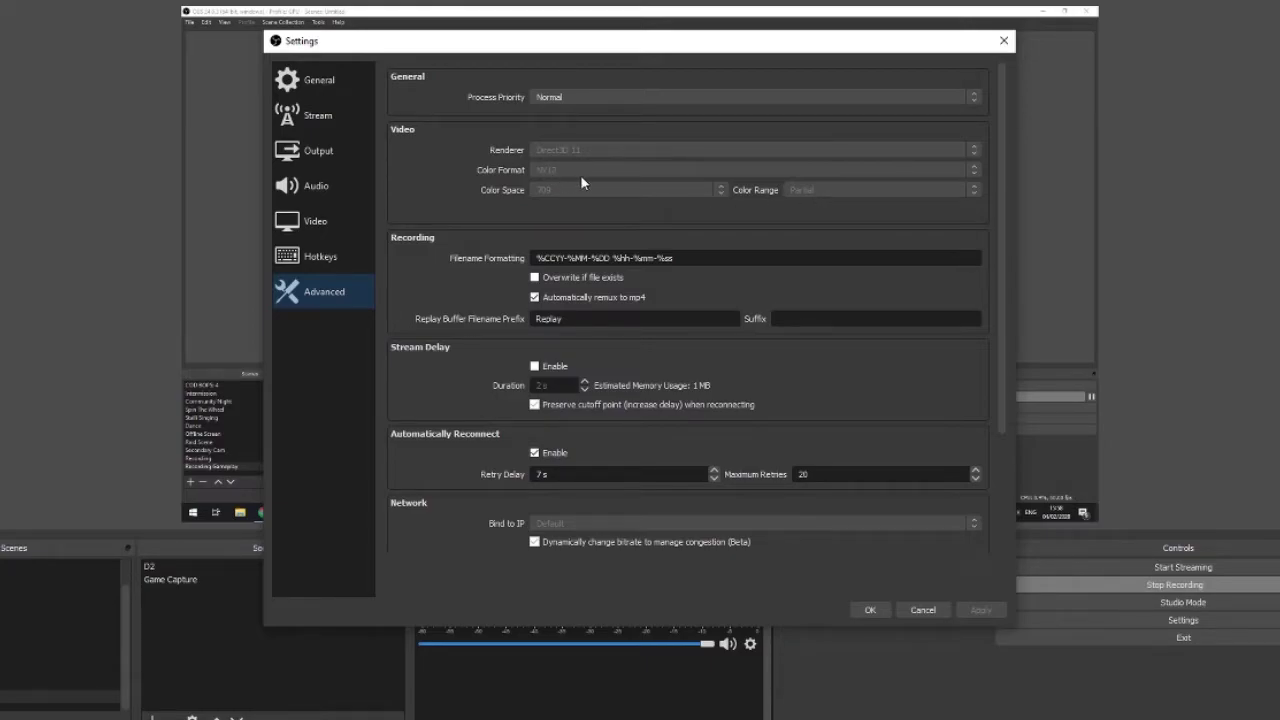
pyautogui.scroll(-3, 598, 280)
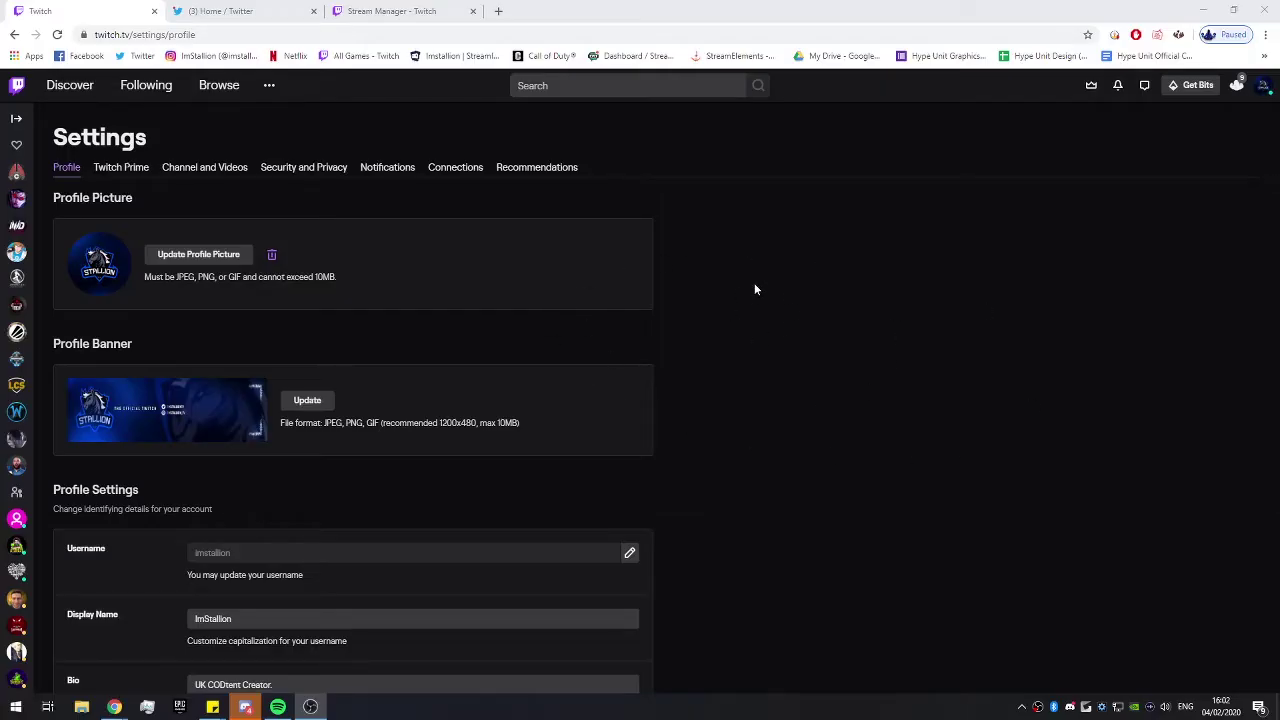
# Step: In Twitch's Channel and Videos settings, confirm Latency mode is set to Low latency
pyautogui.click(1263, 86)
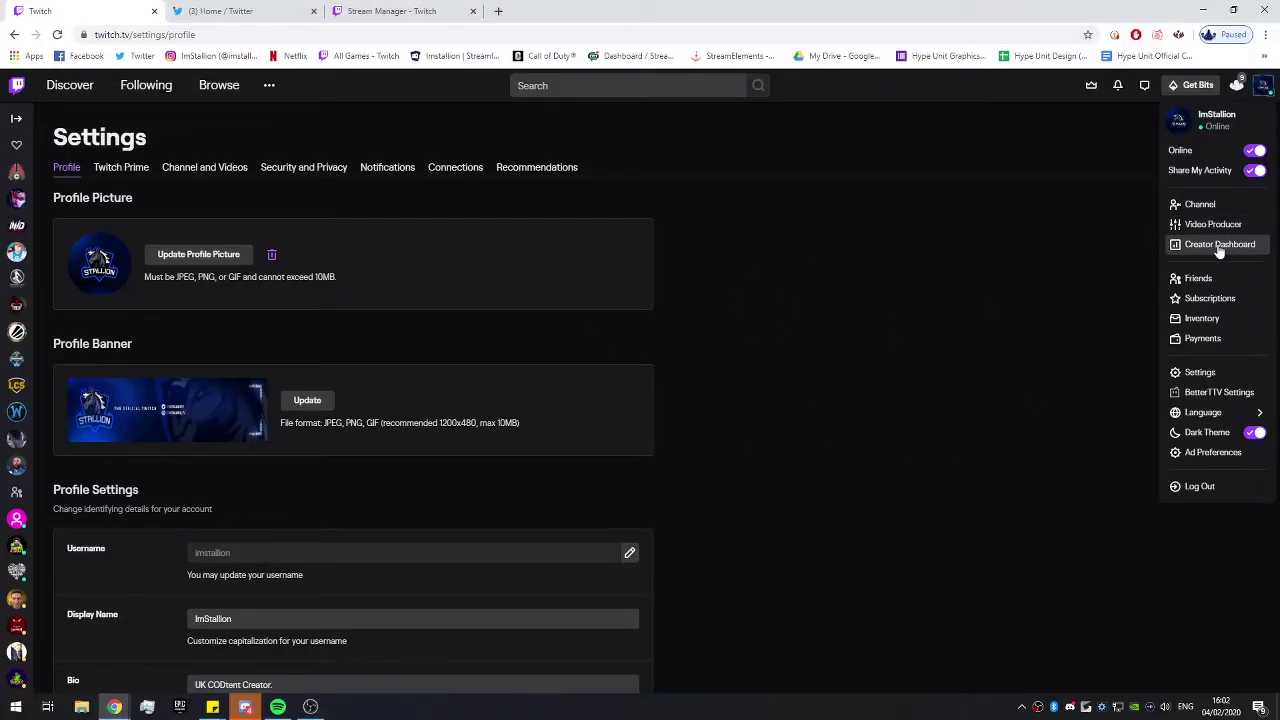
pyautogui.click(897, 280)
pyautogui.click(208, 172)
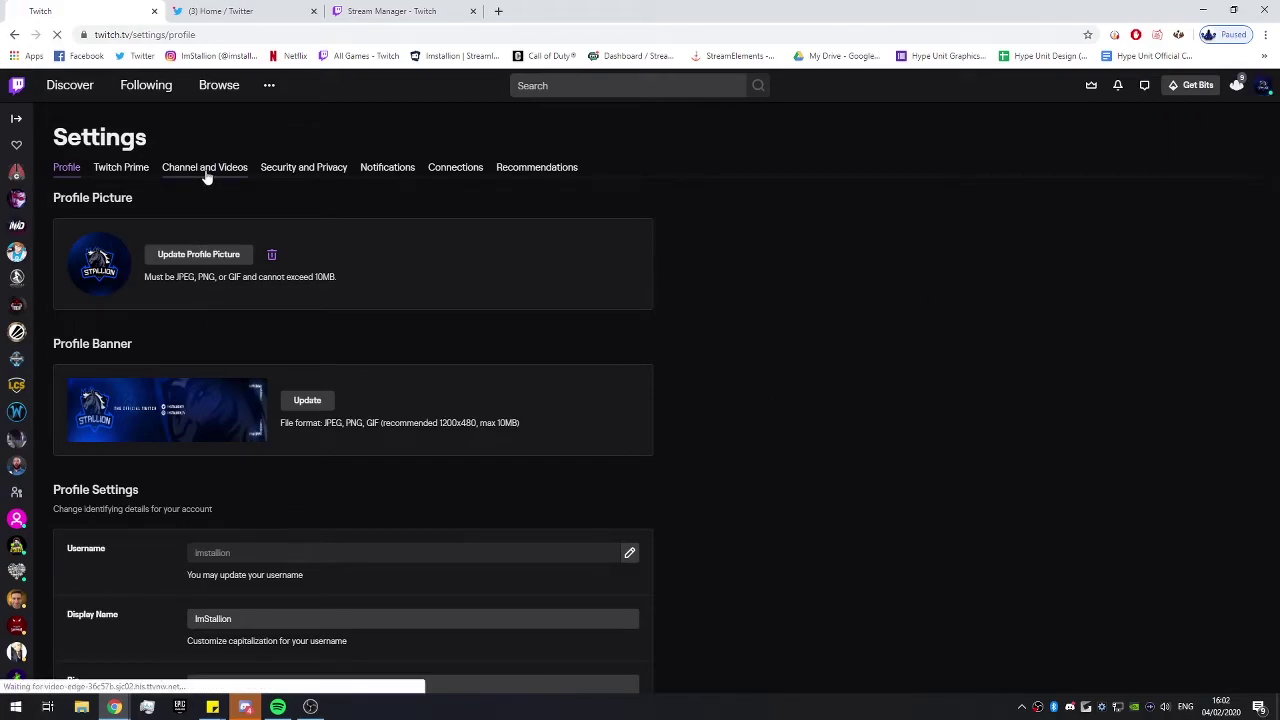
pyautogui.scroll(-1, 252, 238)
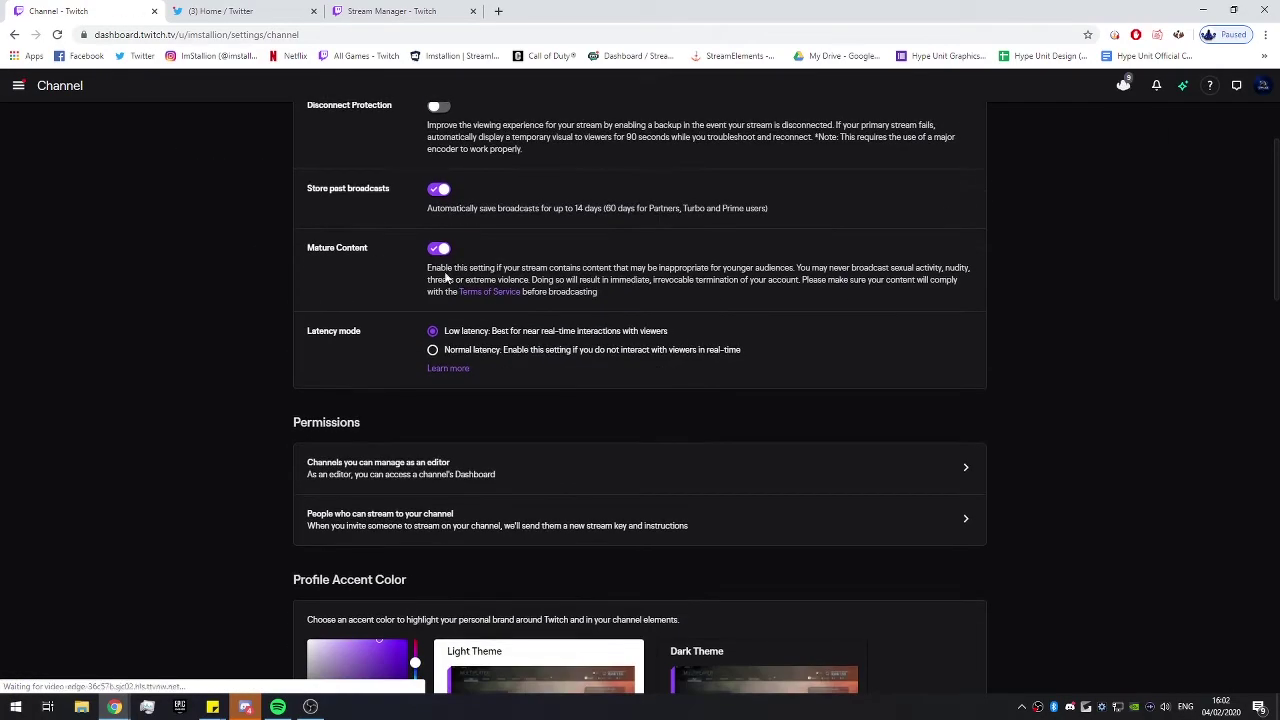
pyautogui.moveTo(309, 330); pyautogui.dragTo(370, 341)
pyautogui.click(370, 341)
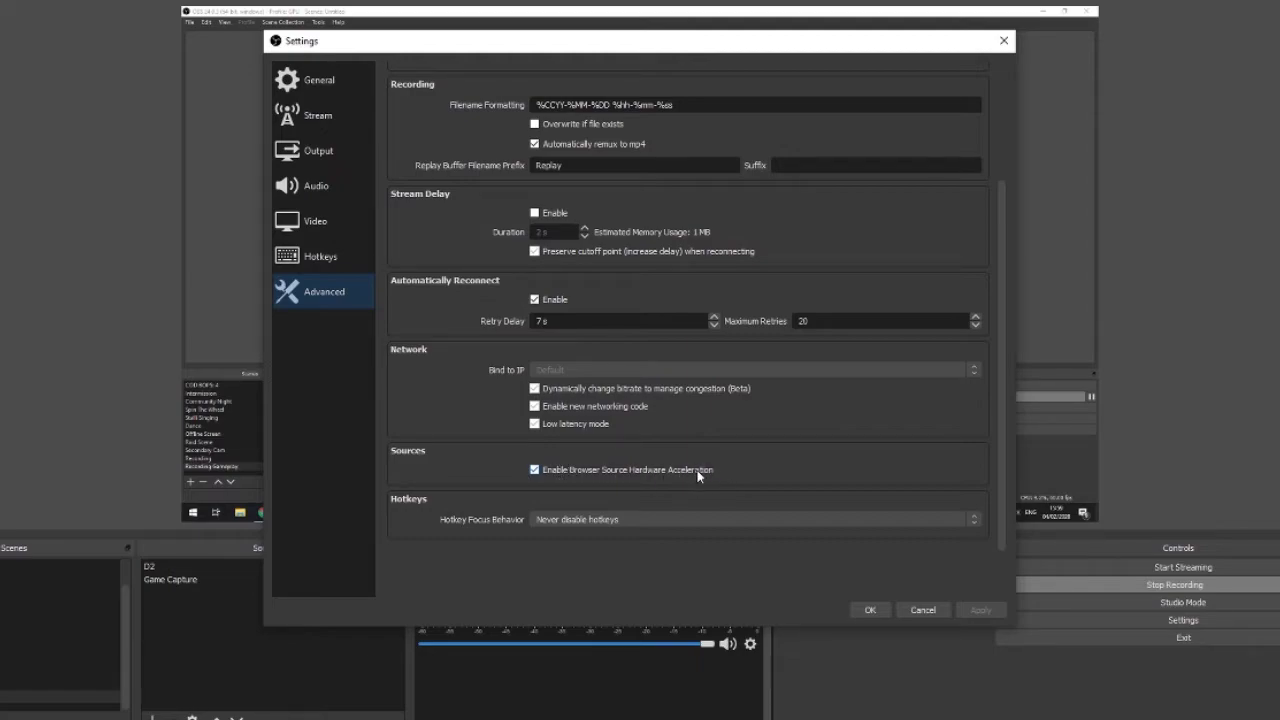
# Step: Show the Recording output settings: x264, CBR 60000 Kbps, ultrafast, high profile, film tune
pyautogui.click(319, 117)
pyautogui.click(310, 150)
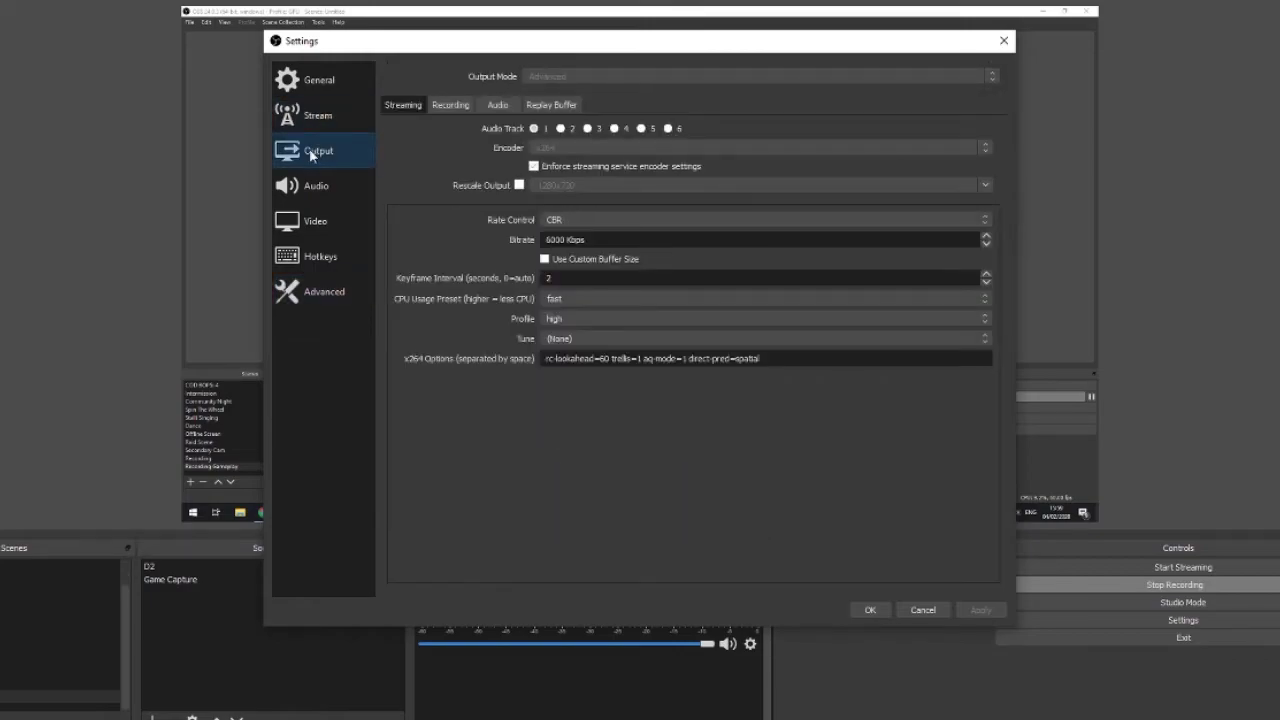
pyautogui.click(446, 106)
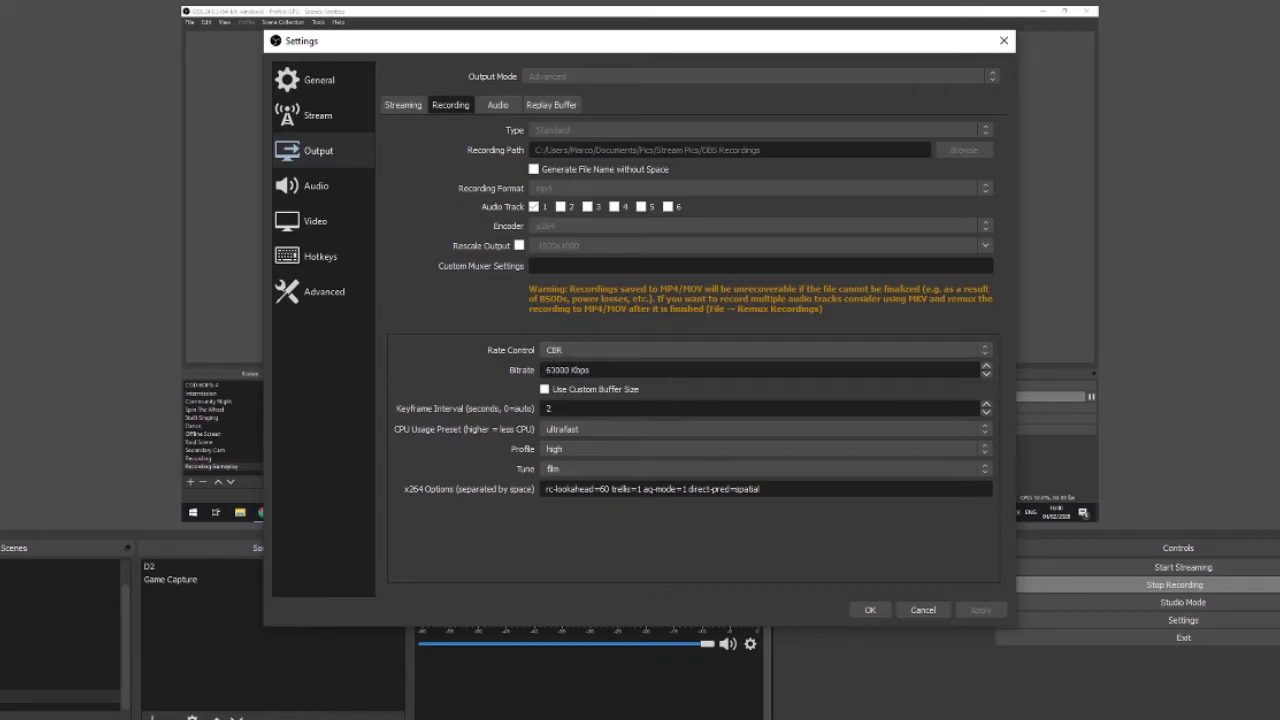
pyautogui.moveTo(546, 370); pyautogui.dragTo(590, 370)
pyautogui.click(572, 370)
pyautogui.click(590, 370)
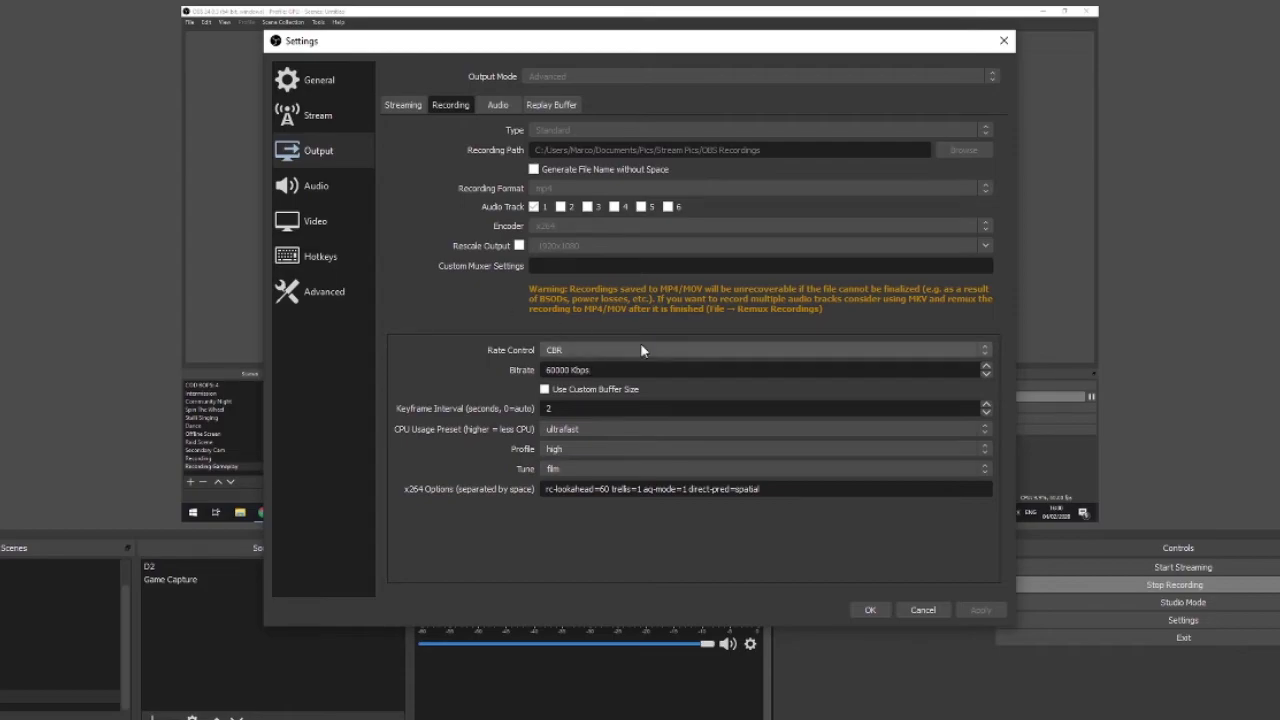
pyautogui.click(568, 408)
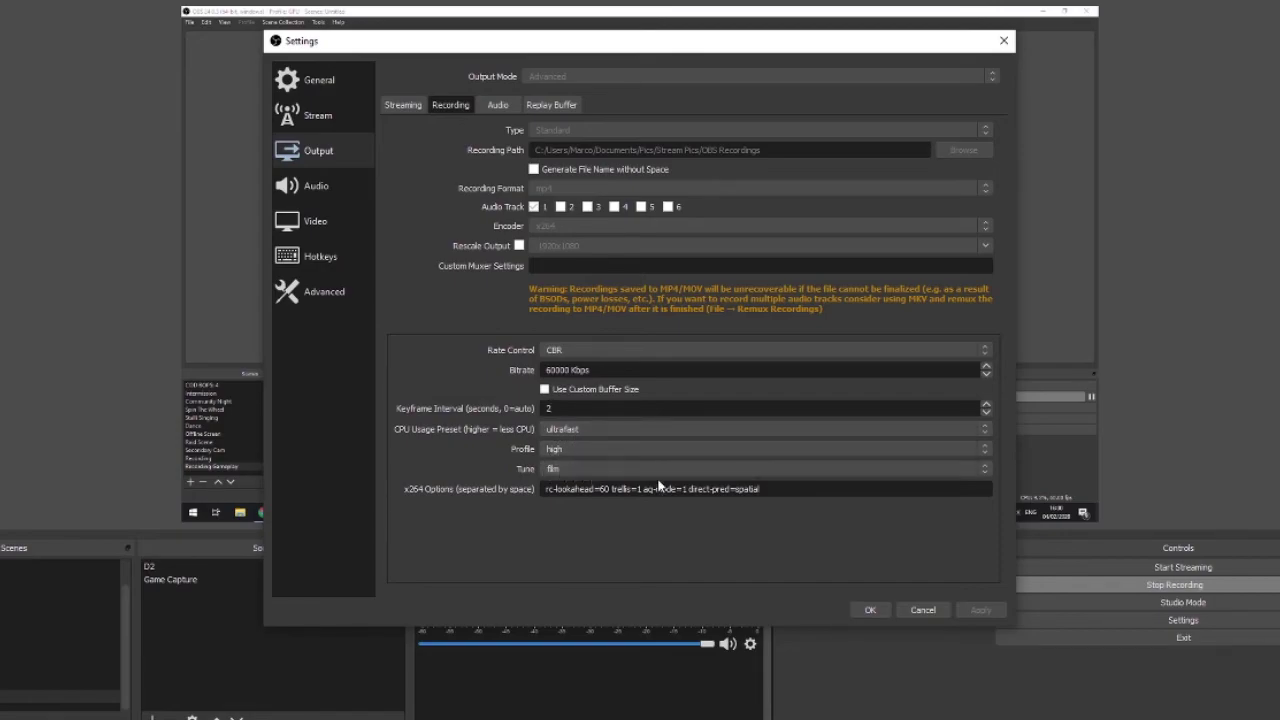
pyautogui.moveTo(762, 489); pyautogui.dragTo(546, 489)
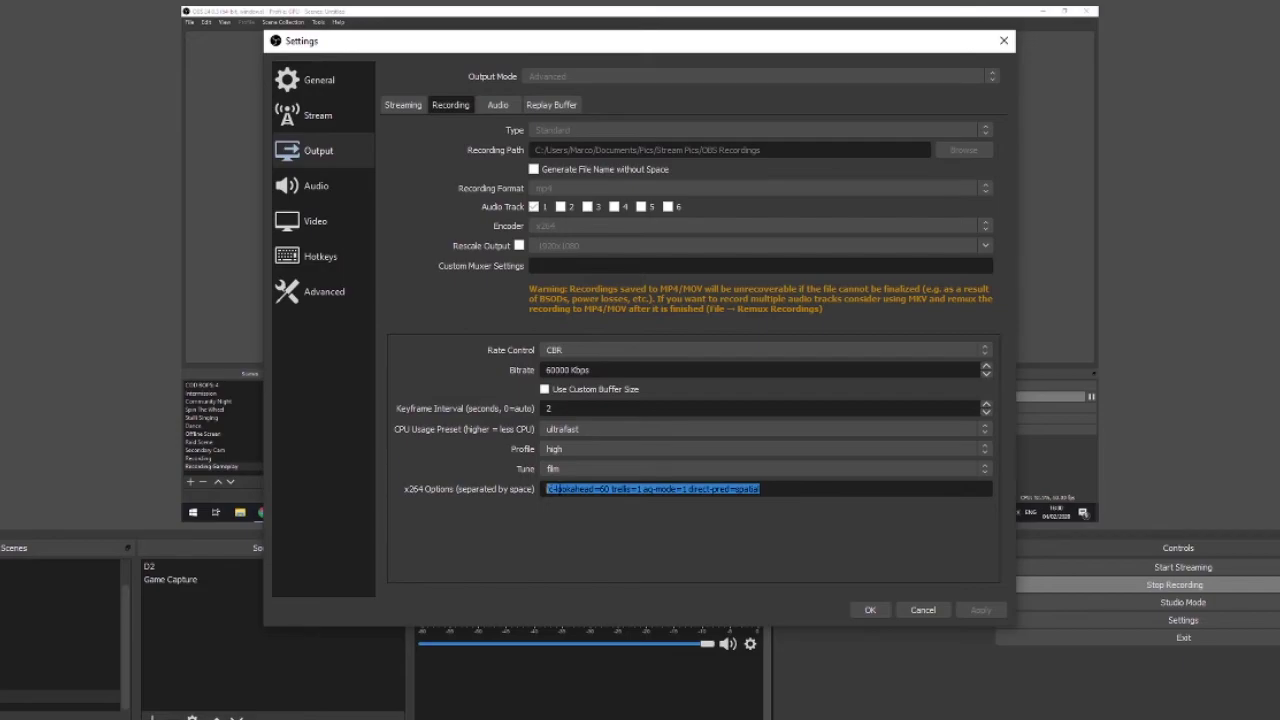
pyautogui.click(769, 522)
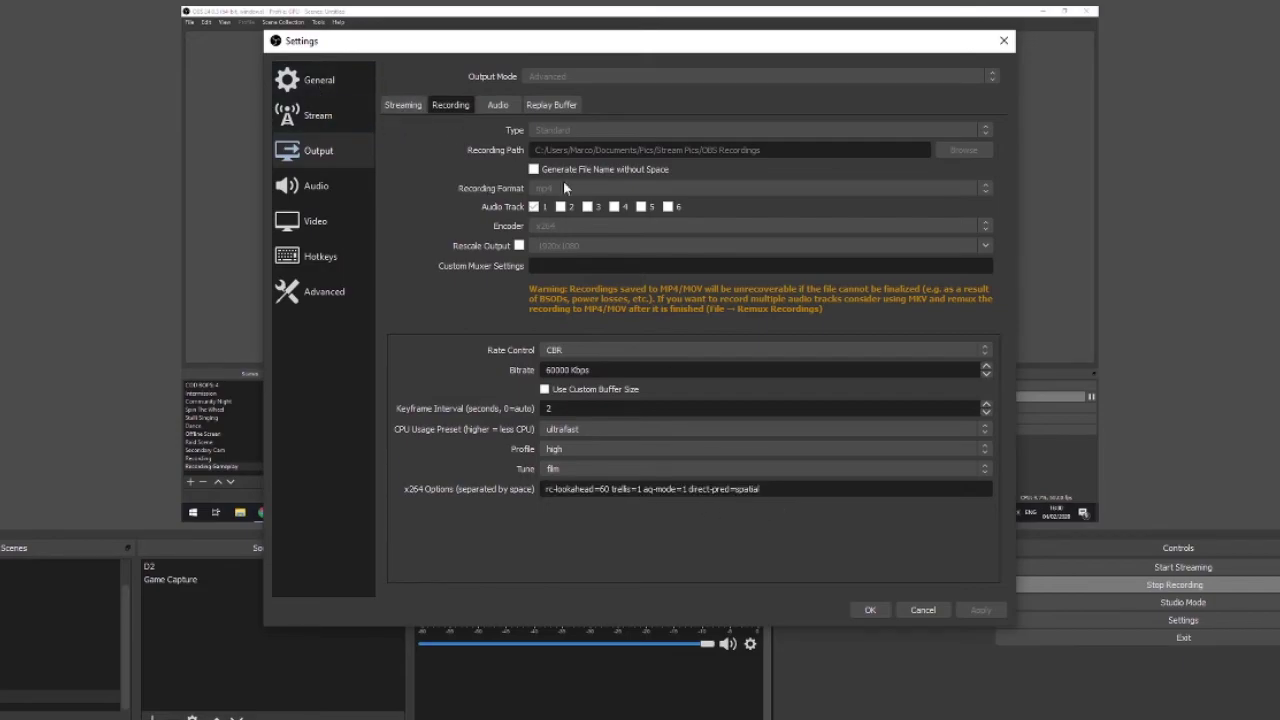
# Step: Confirm the streaming and recording settings with OK, closing the Settings window
pyautogui.click(871, 611)
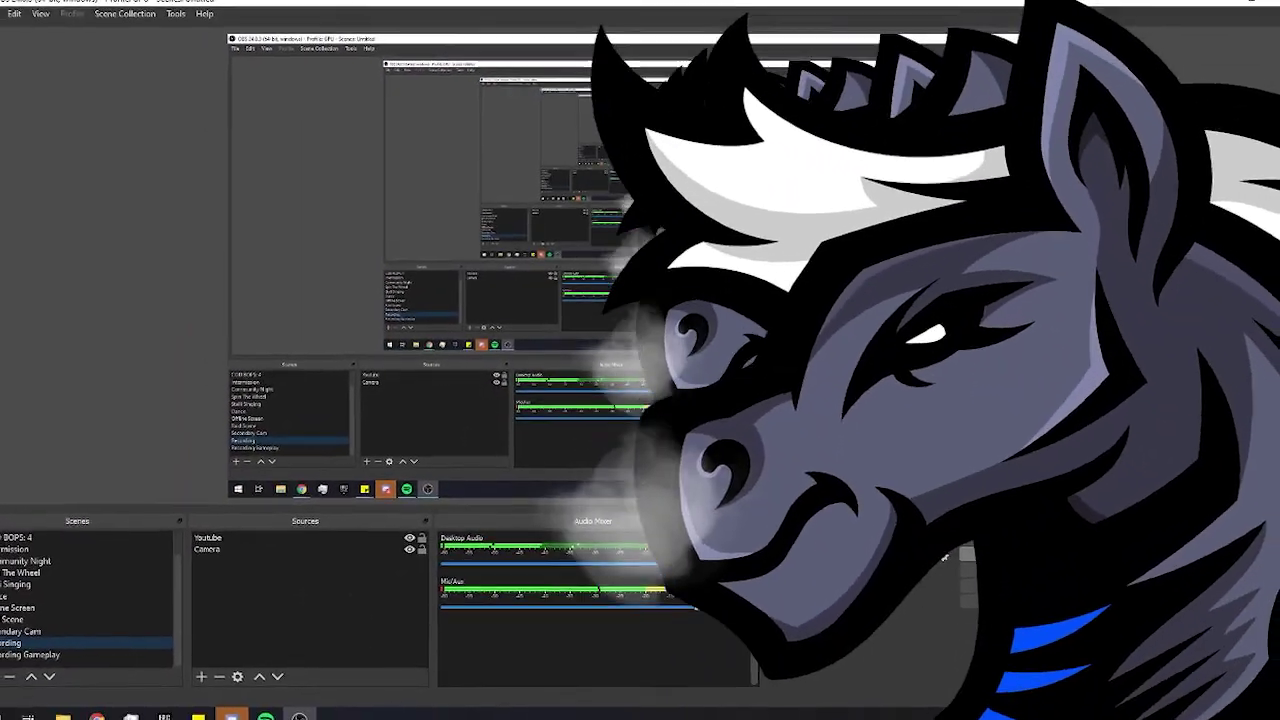